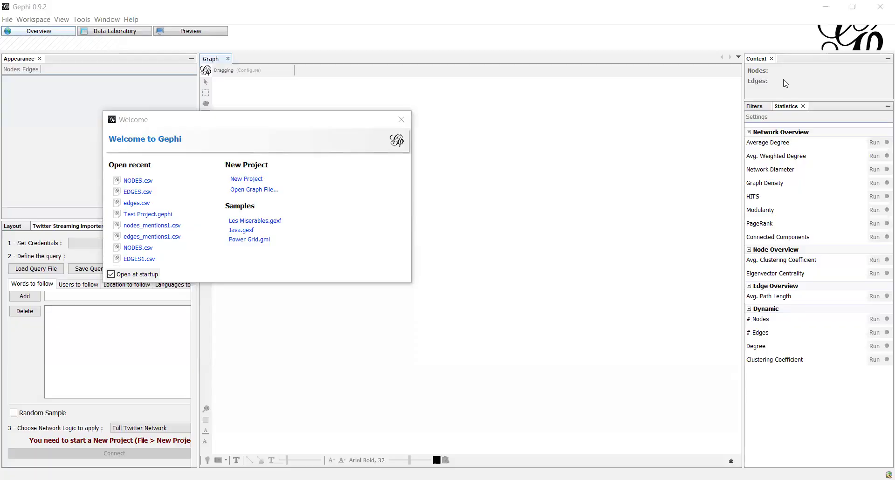
Create a new project and open its edges table in the Data Laboratory
left_click(247, 180)
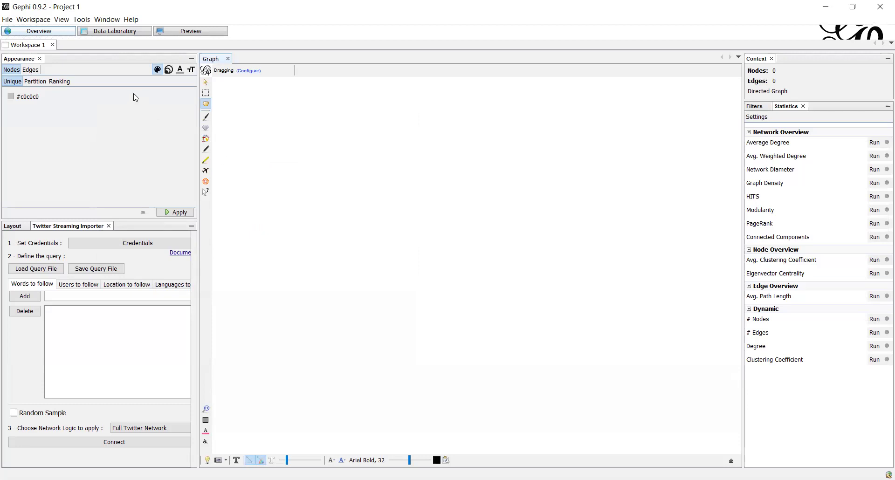
left_click(119, 37)
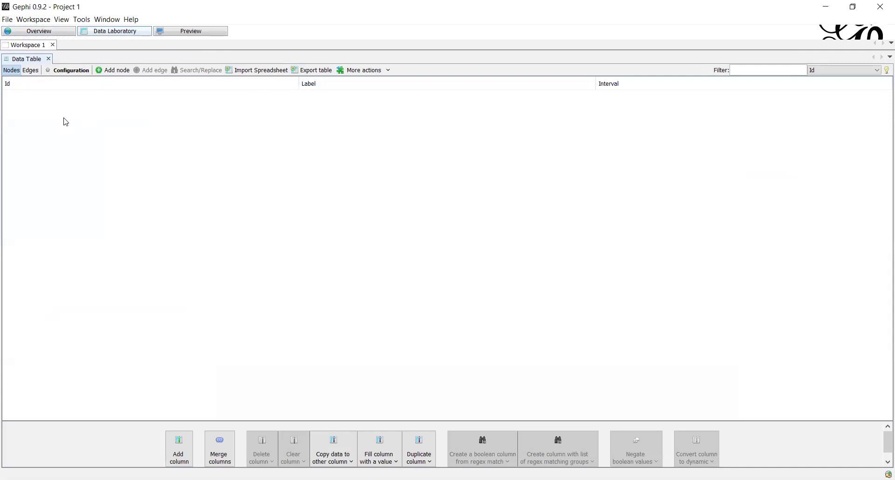
left_click(31, 70)
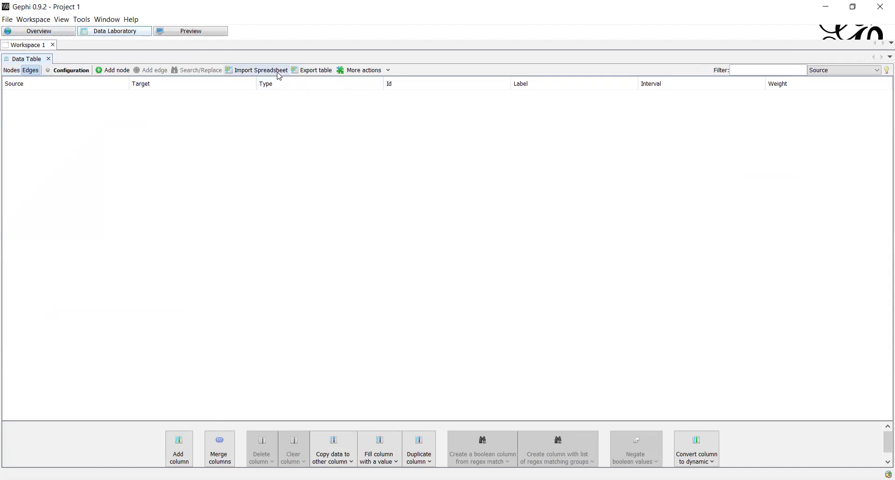
Load EDGES.csv through the spreadsheet import as a comma-separated edges table, keeping the default import settings
left_click(263, 70)
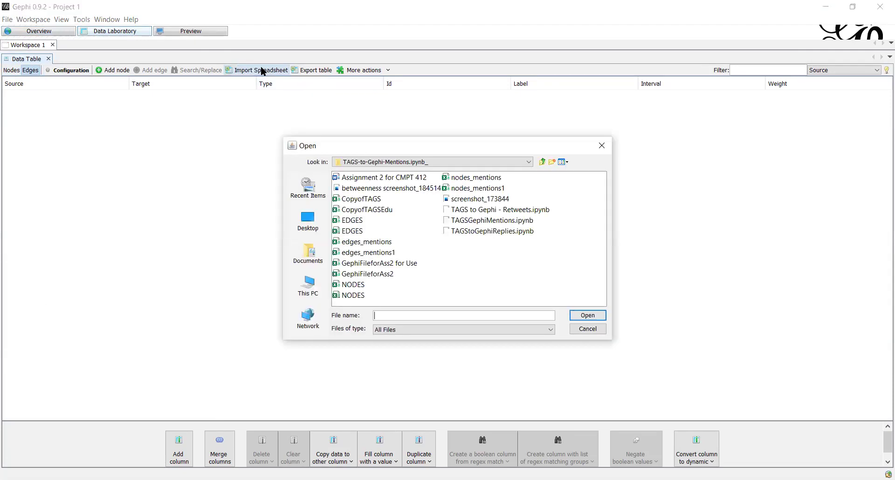
left_click(355, 223)
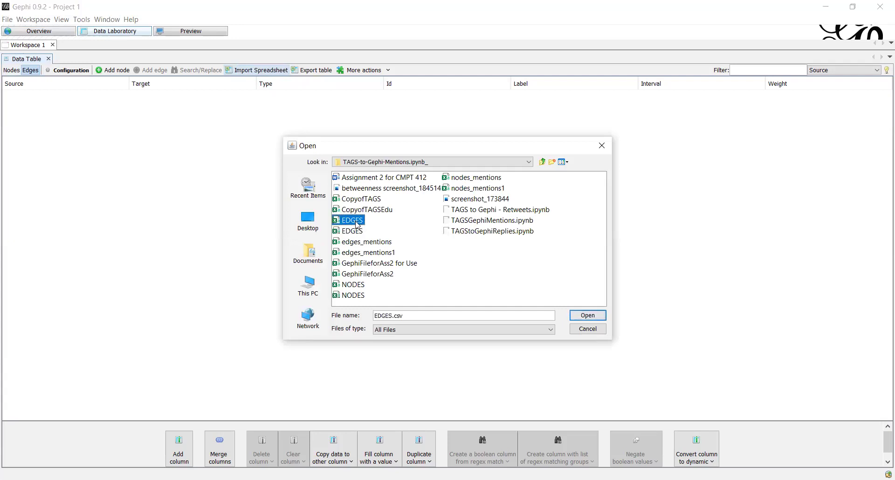
left_click(586, 317)
left_click(586, 317)
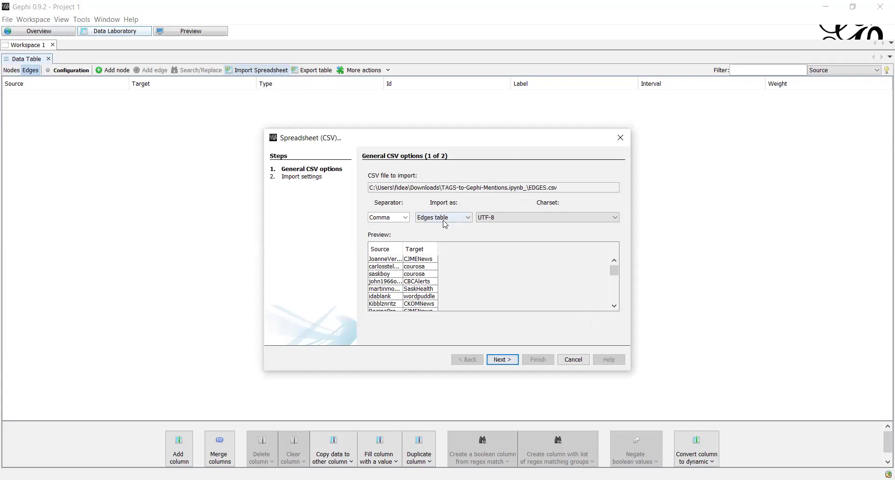
left_click(495, 363)
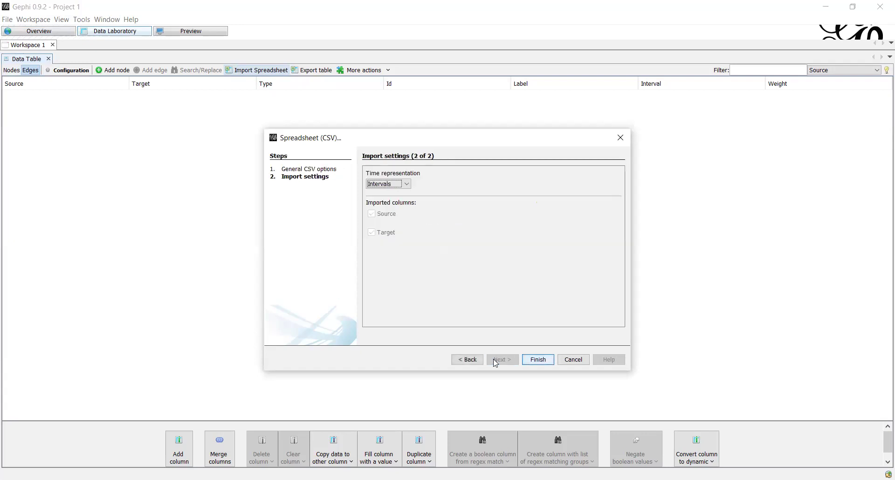
left_click(537, 360)
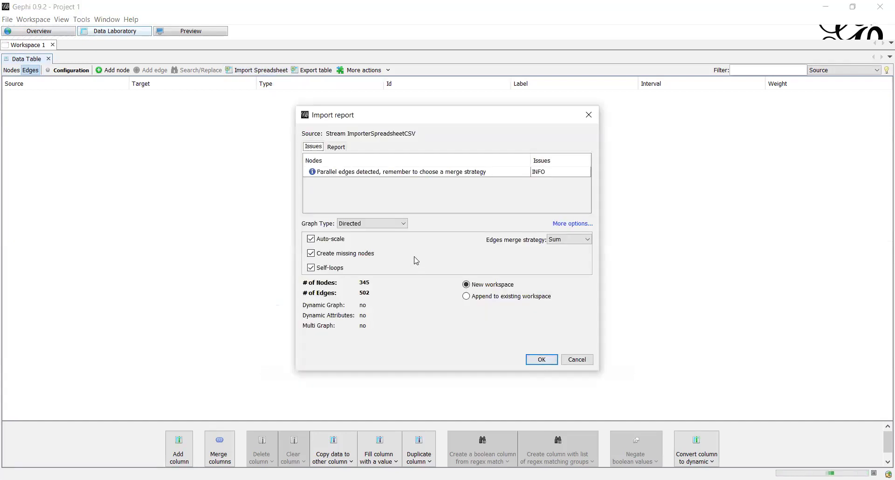
Set the imported edges' graph type to Undirected and append them to the existing workspace
left_click(395, 223)
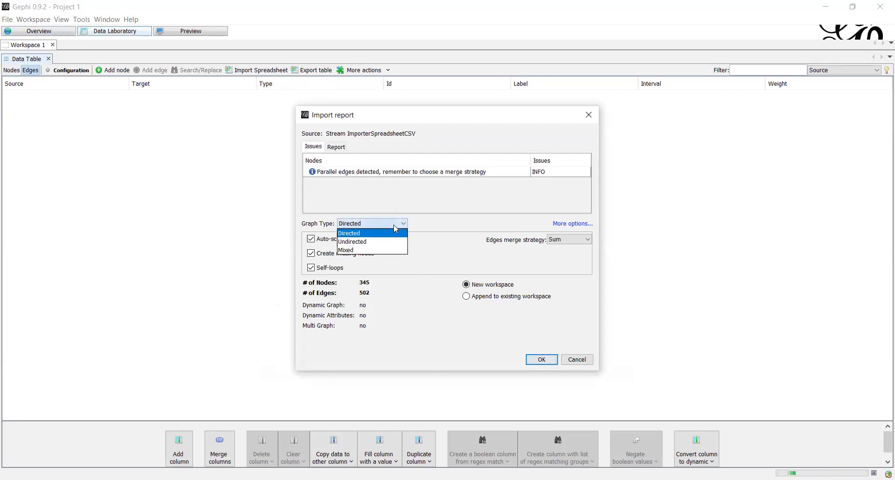
left_click(384, 241)
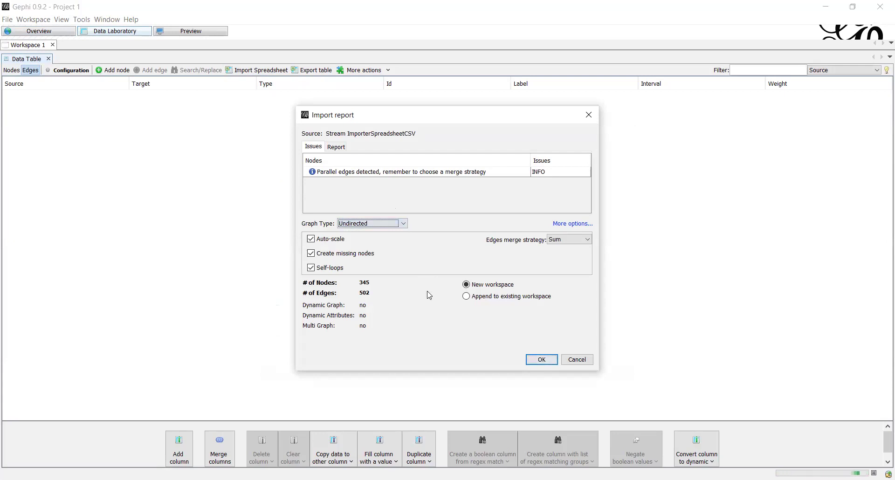
left_click(466, 296)
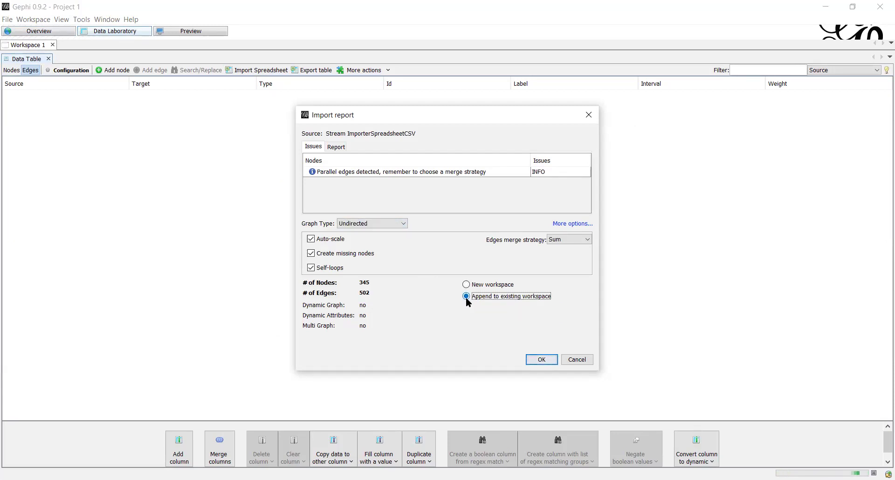
left_click(541, 361)
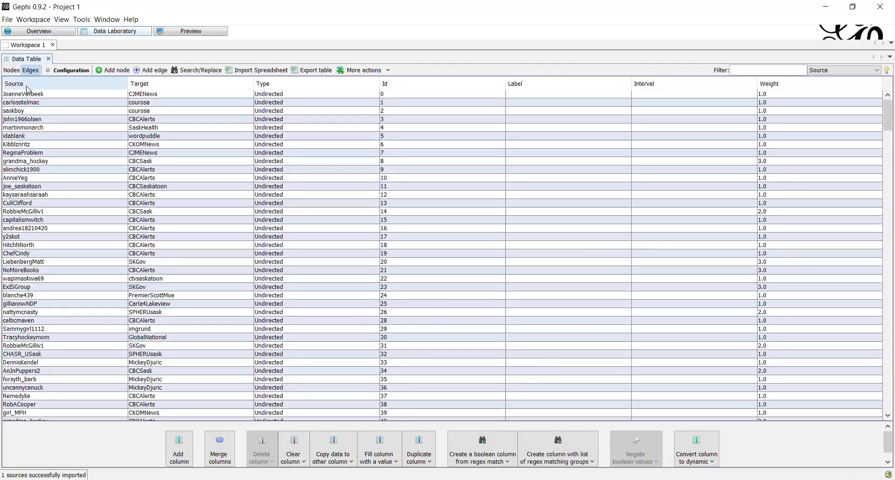
From the nodes table, load NODES.csv through the spreadsheet import as a comma-separated nodes table with default import settings
left_click(12, 70)
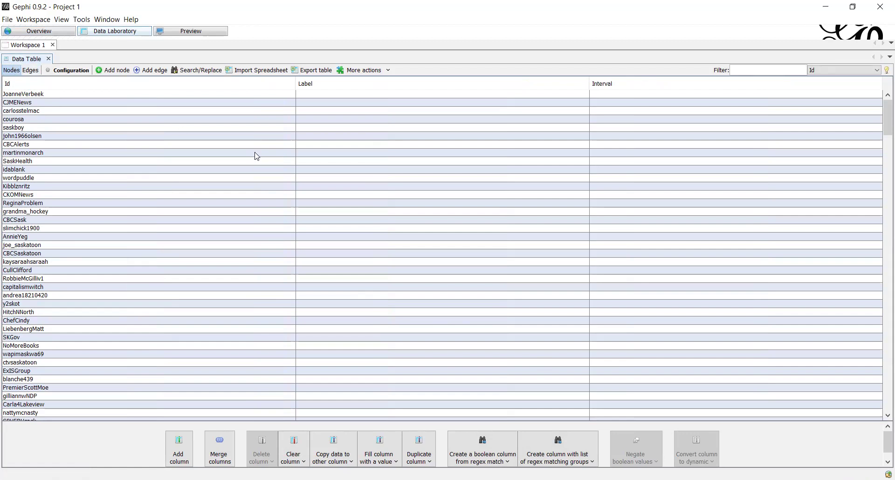
left_click(263, 72)
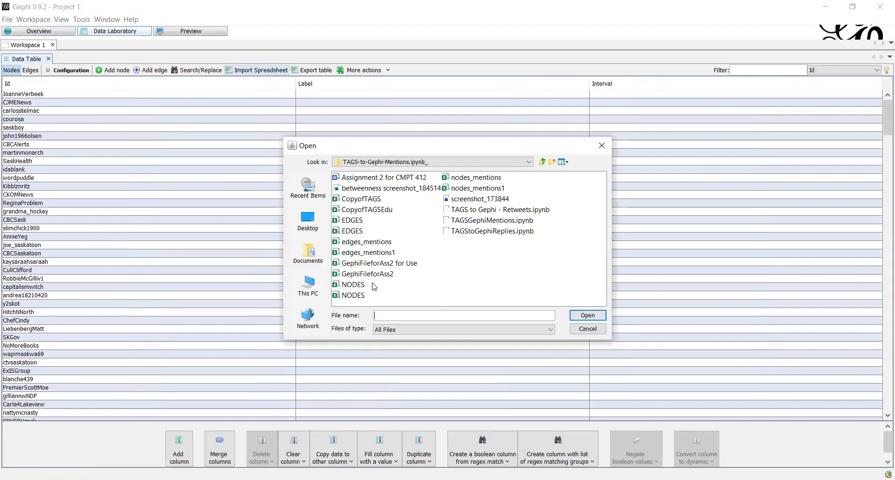
left_click(358, 285)
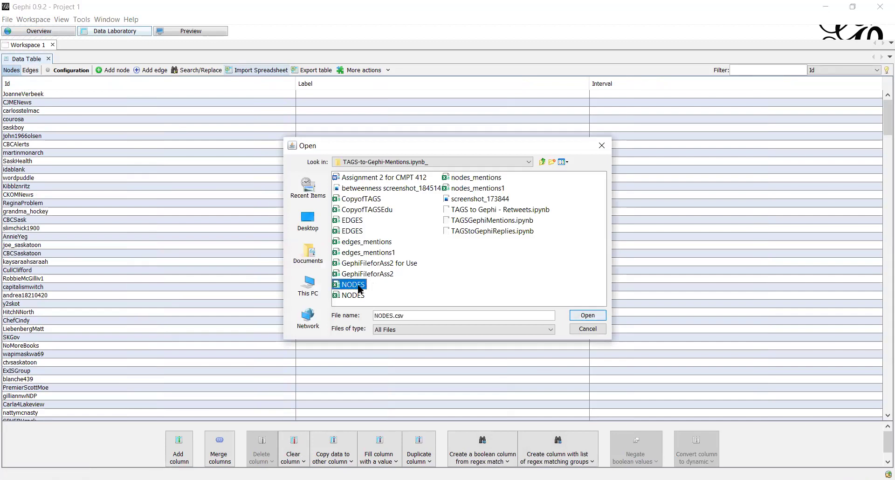
left_click(588, 316)
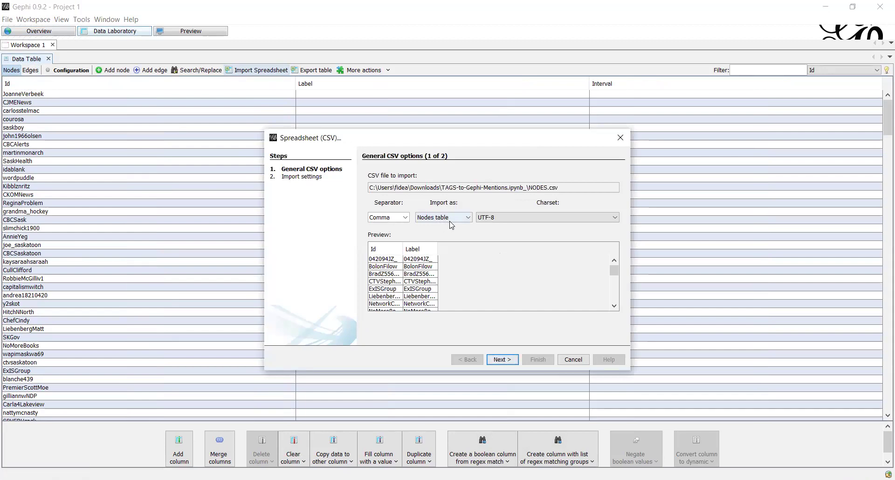
left_click(508, 364)
left_click(543, 359)
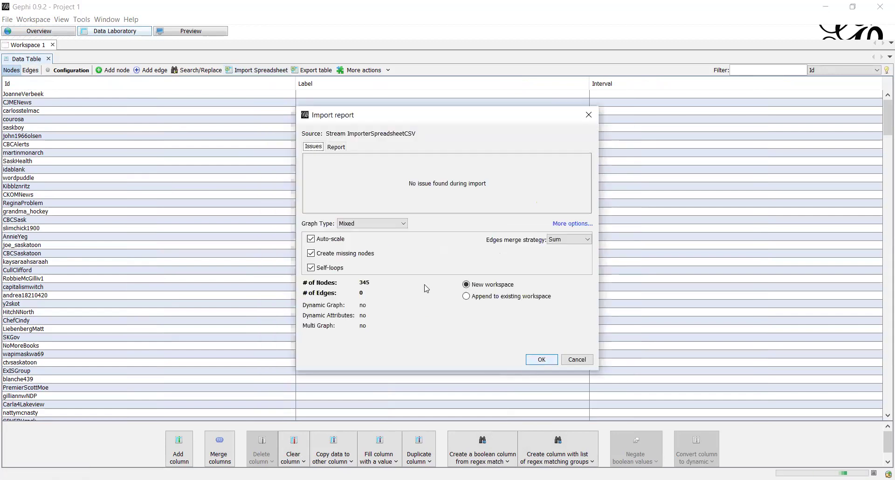
Append the imported nodes to the existing workspace with the Undirected graph type, and check the edges and nodes tables
left_click(403, 225)
left_click(391, 242)
left_click(466, 298)
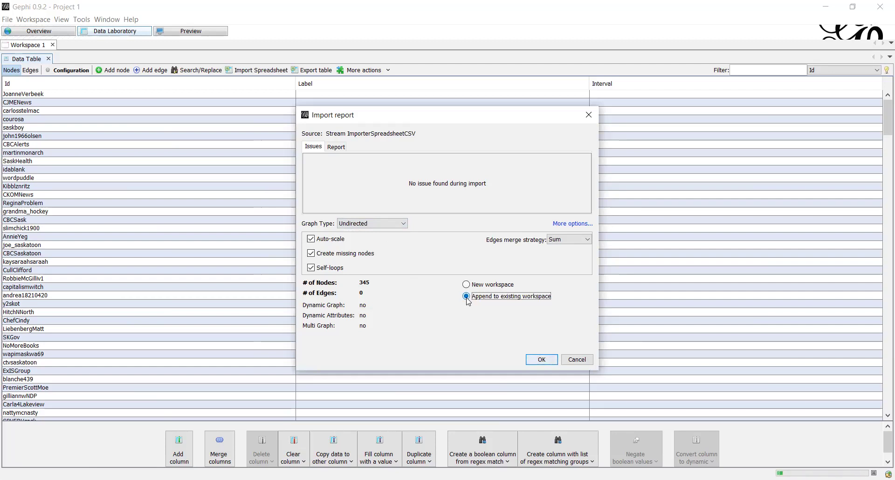
left_click(547, 362)
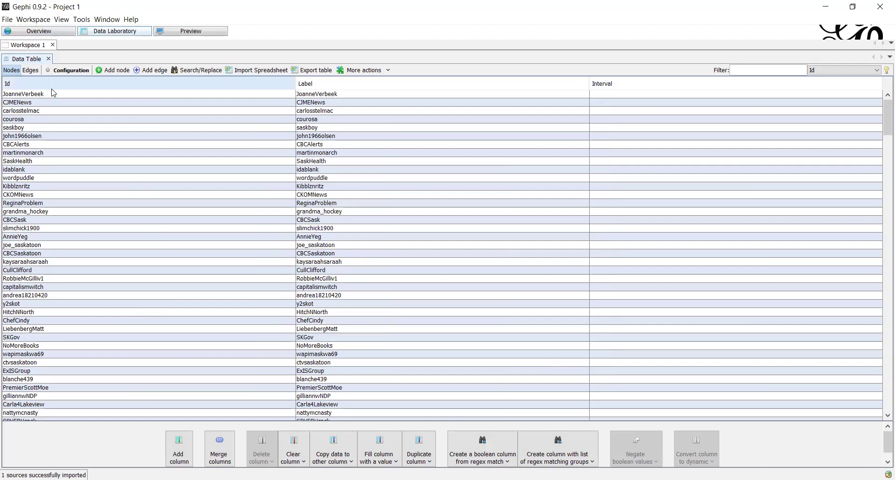
left_click(31, 71)
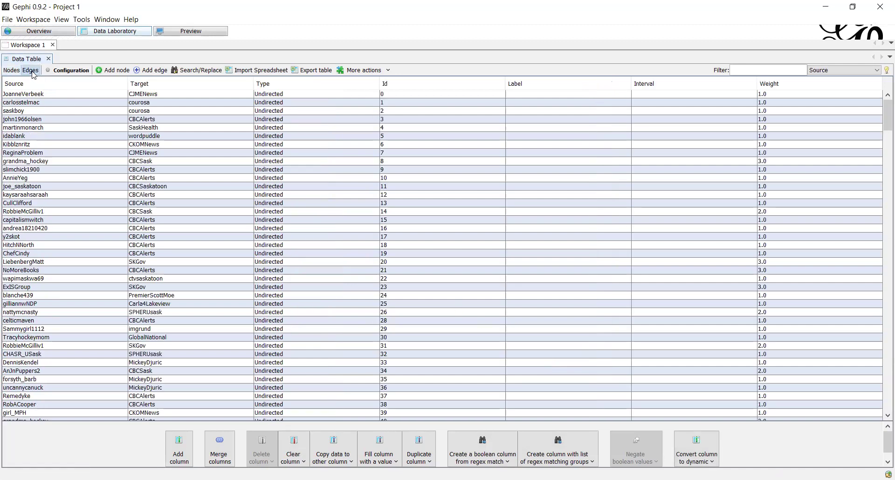
left_click(16, 72)
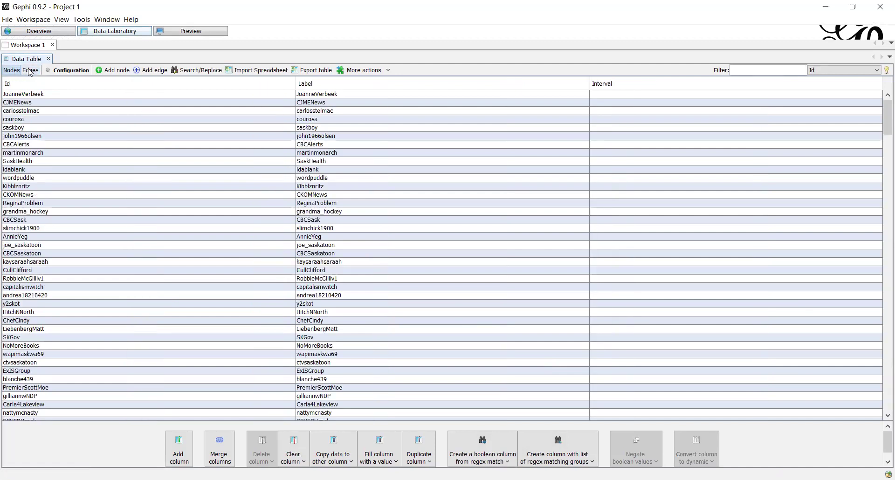
Lay out the graph in the Overview with the Fruchterman Reingold algorithm, stopping it once the nodes have spread out
left_click(50, 34)
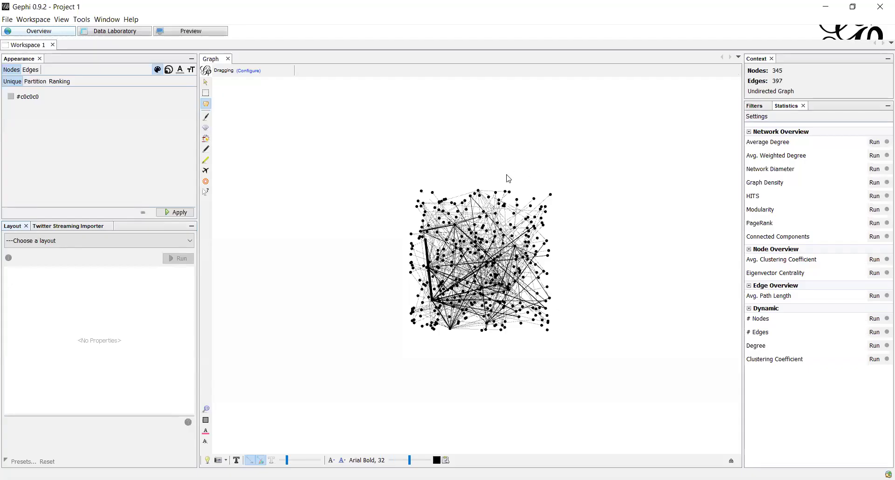
left_click(39, 241)
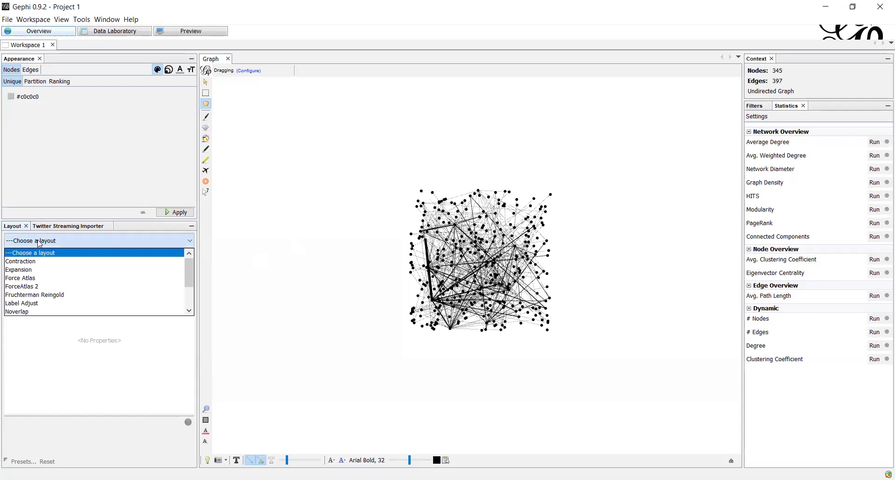
left_click(44, 298)
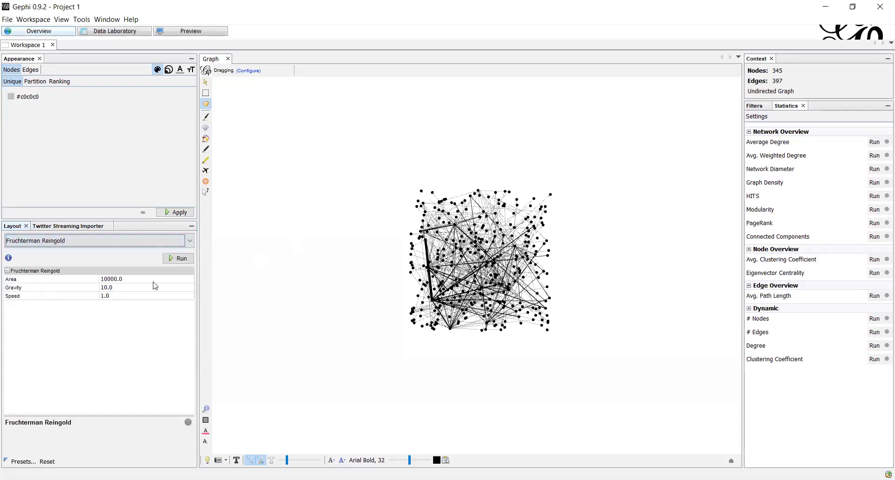
left_click(180, 259)
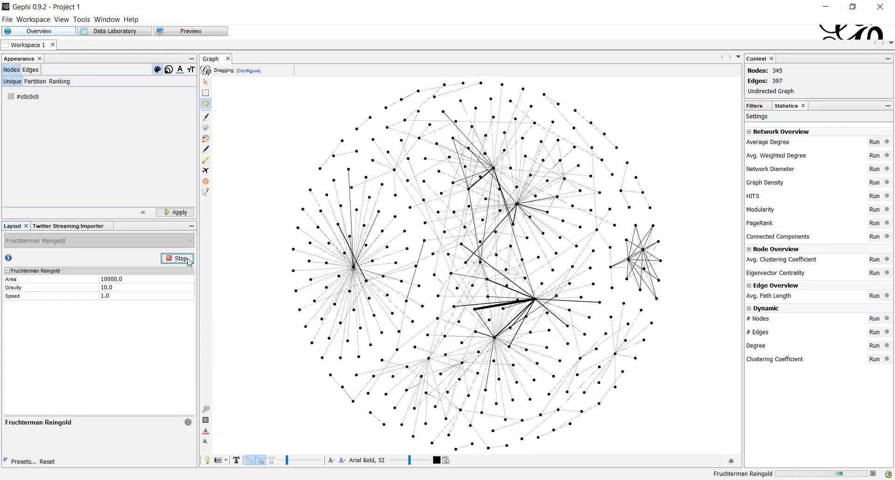
left_click(189, 260)
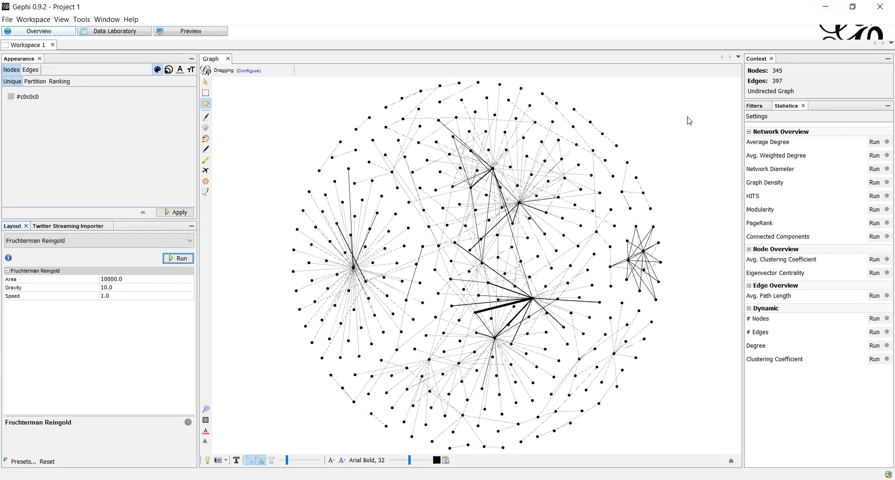
left_click(756, 107)
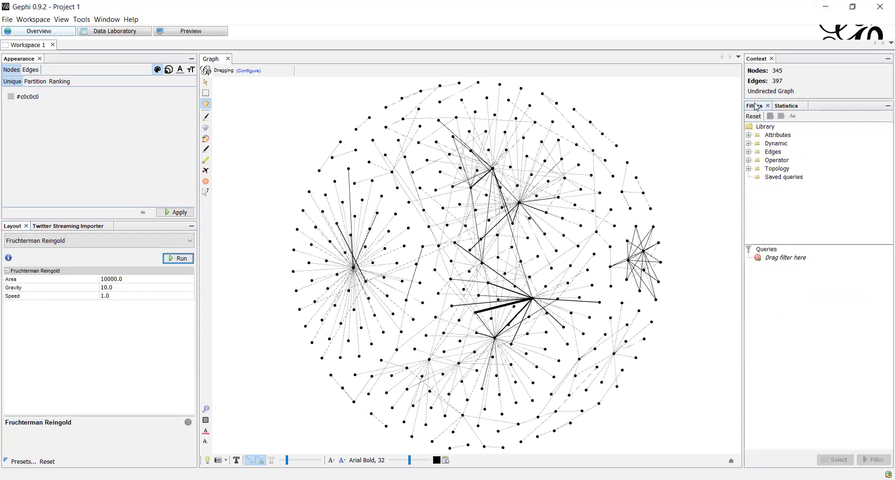
left_click(792, 107)
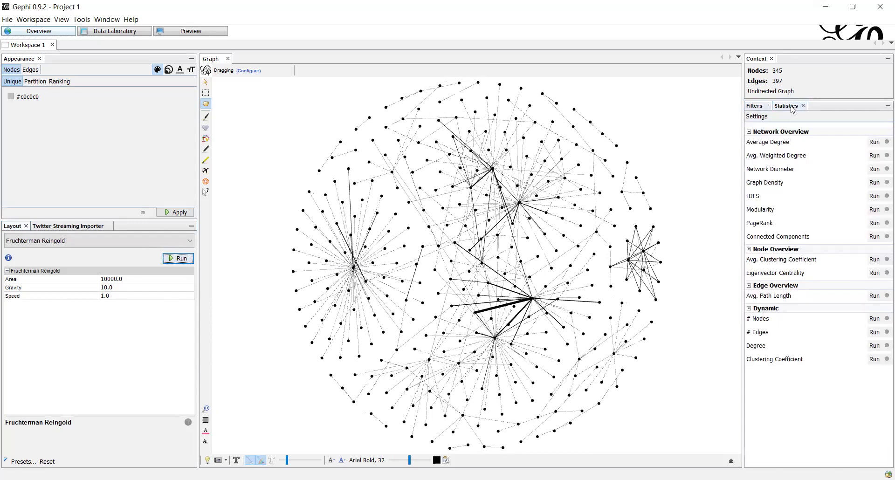
left_click(756, 108)
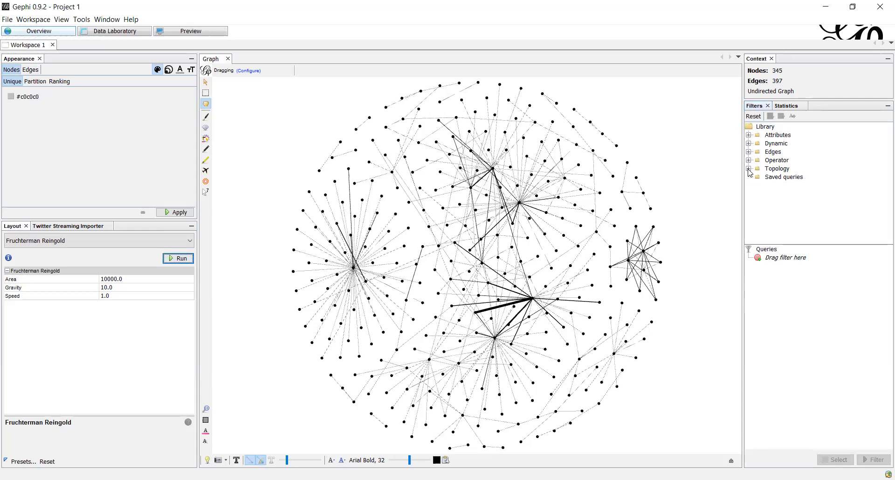
left_click(749, 134)
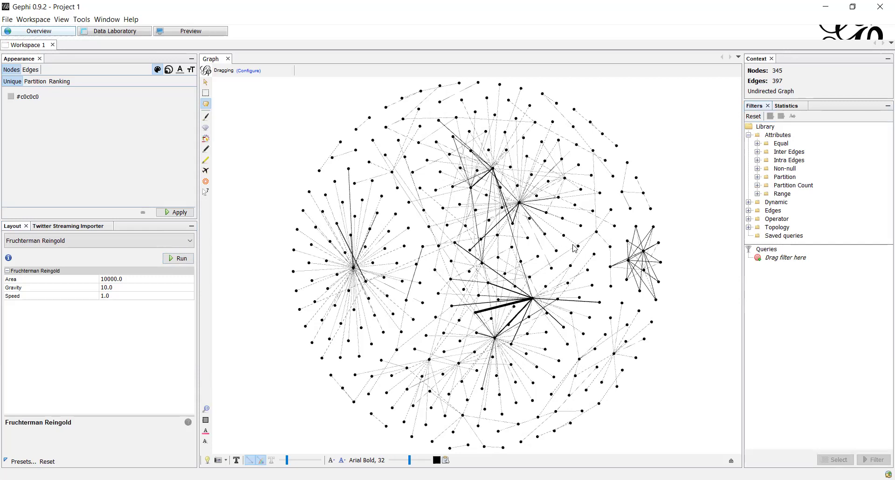
Run the Network Diameter statistic as undirected without normalized centralities, close its report, and view the centrality columns in the Data Laboratory
left_click(786, 104)
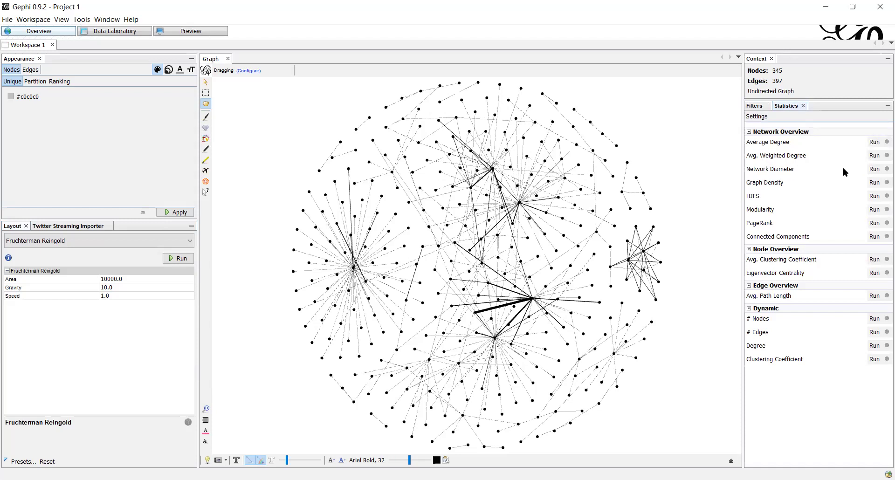
left_click(874, 169)
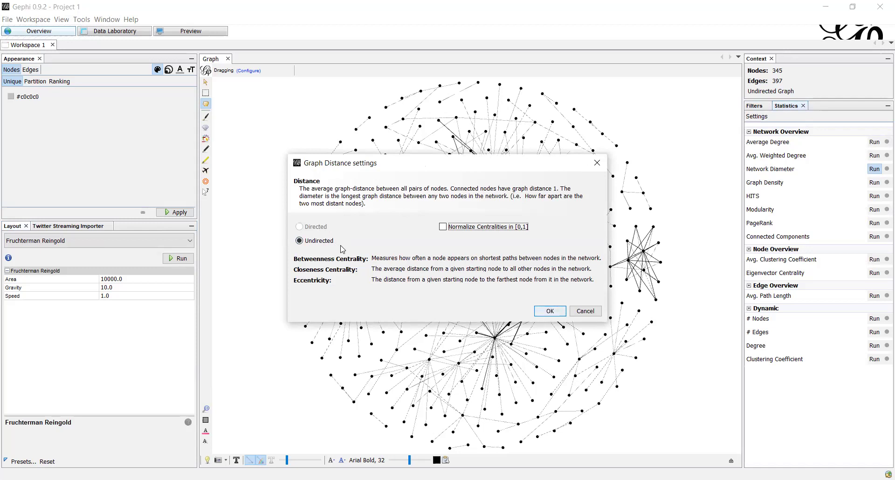
left_click(553, 315)
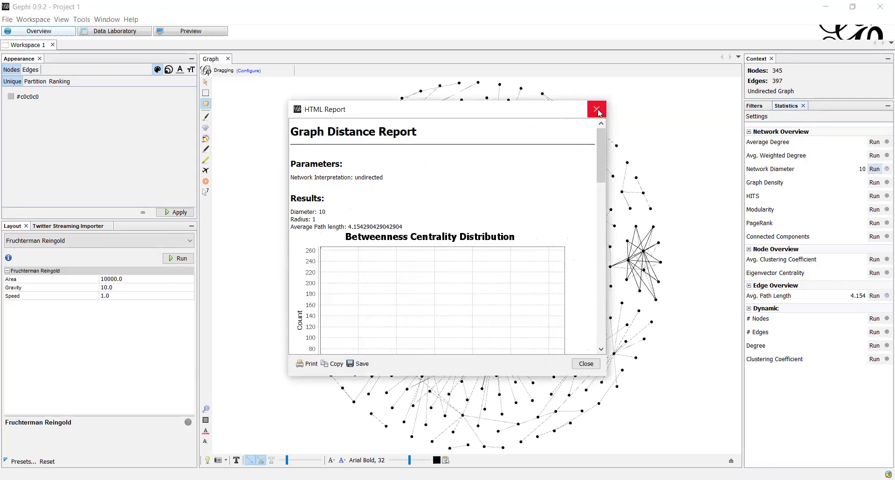
left_click(597, 110)
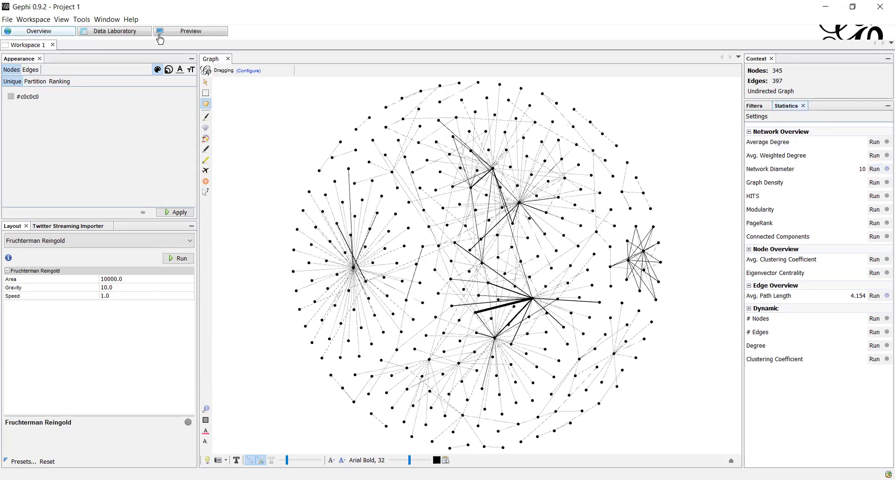
left_click(116, 33)
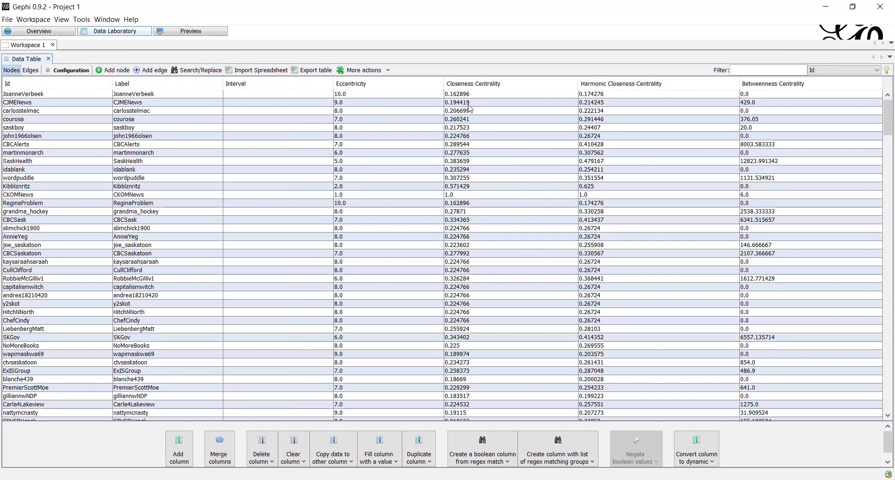
In the Overview, rank node size by Degree with a minimum size of 20 and maximum of 80, and apply it
left_click(55, 32)
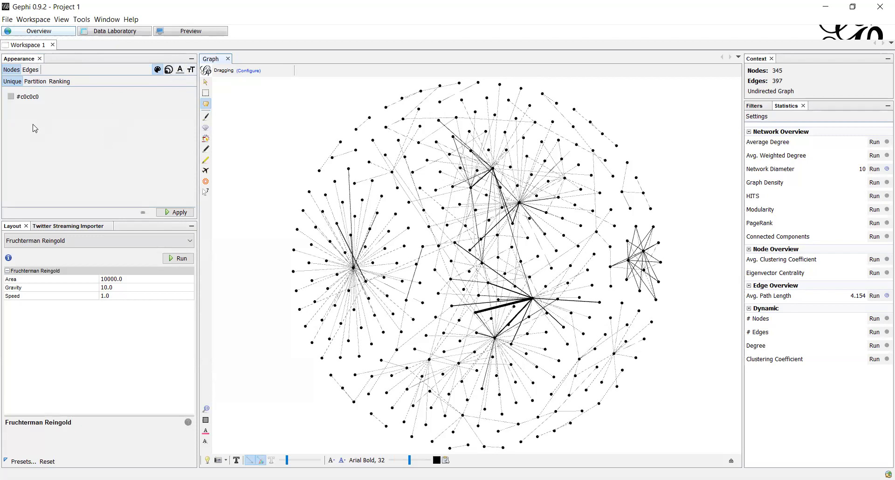
left_click(168, 74)
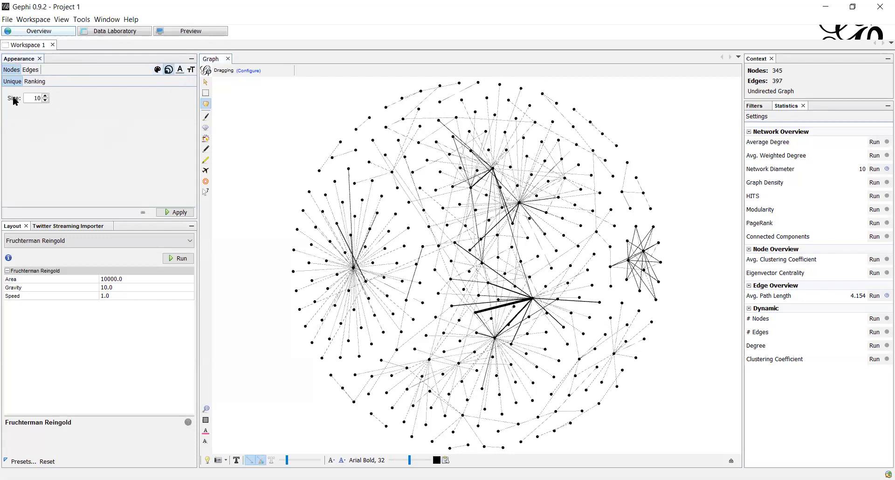
left_click(35, 82)
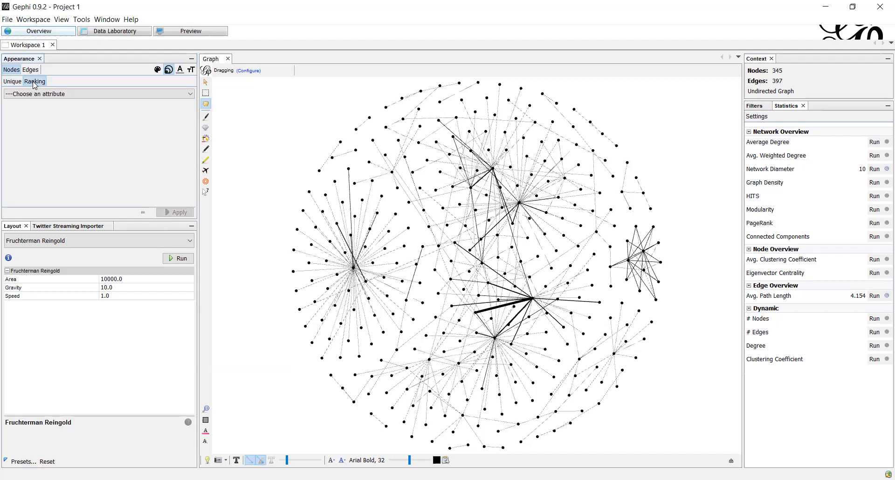
left_click(63, 95)
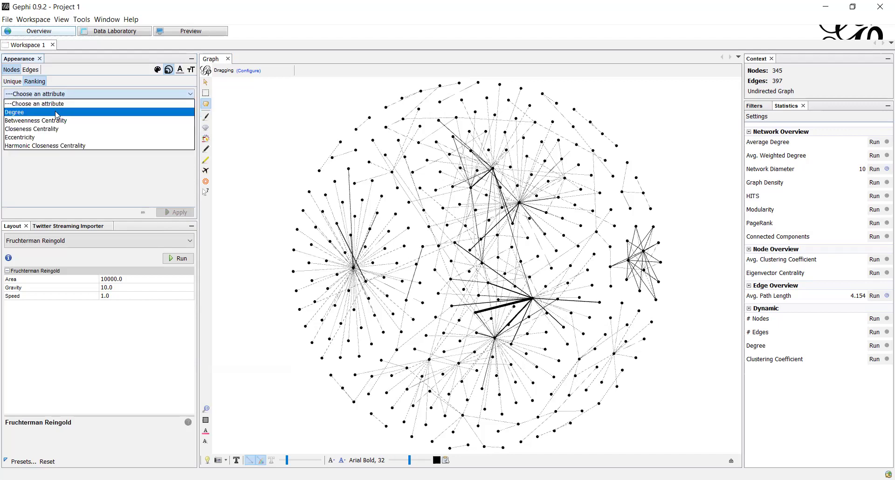
left_click(56, 112)
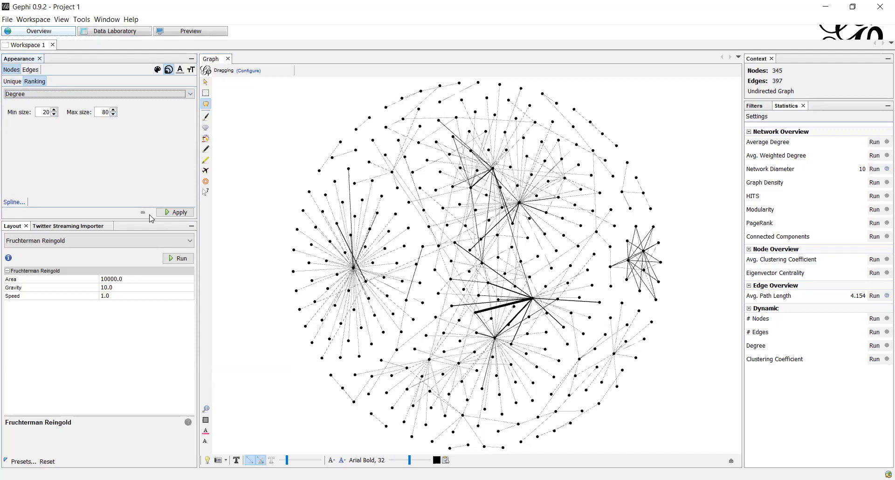
left_click(174, 213)
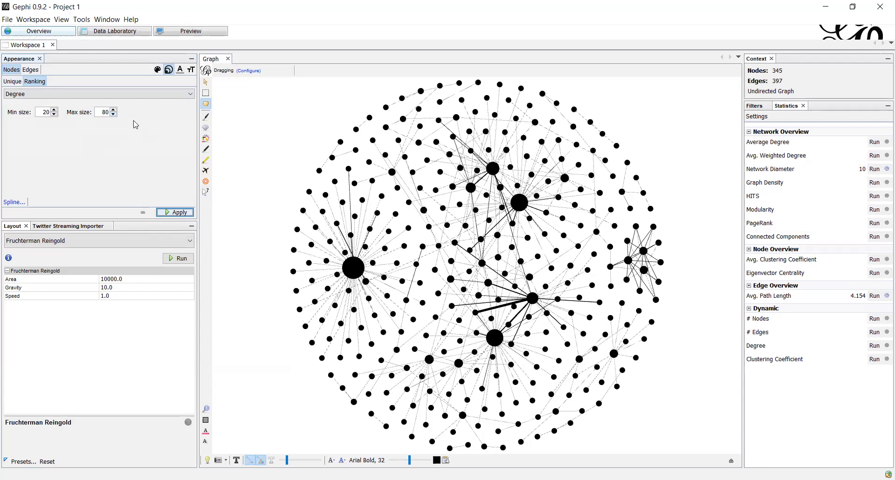
Colour the nodes by Degree ranking with the recent orange-yellow-magenta palette and apply it
left_click(157, 70)
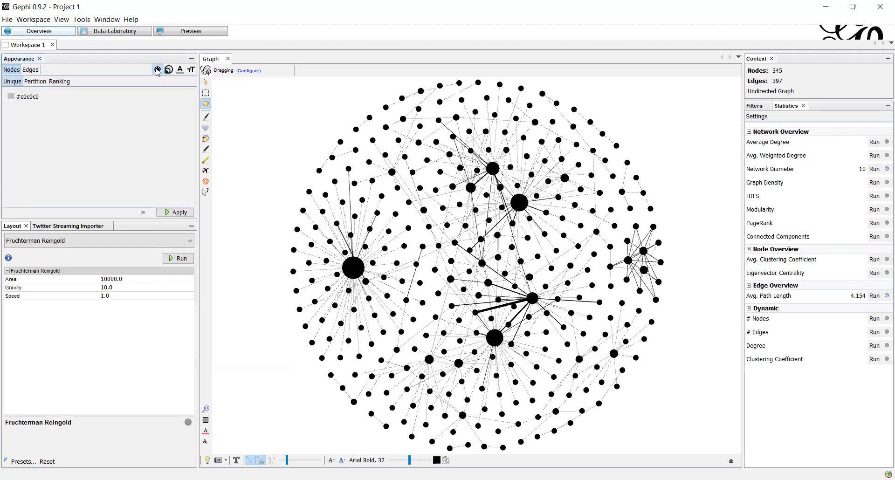
left_click(69, 81)
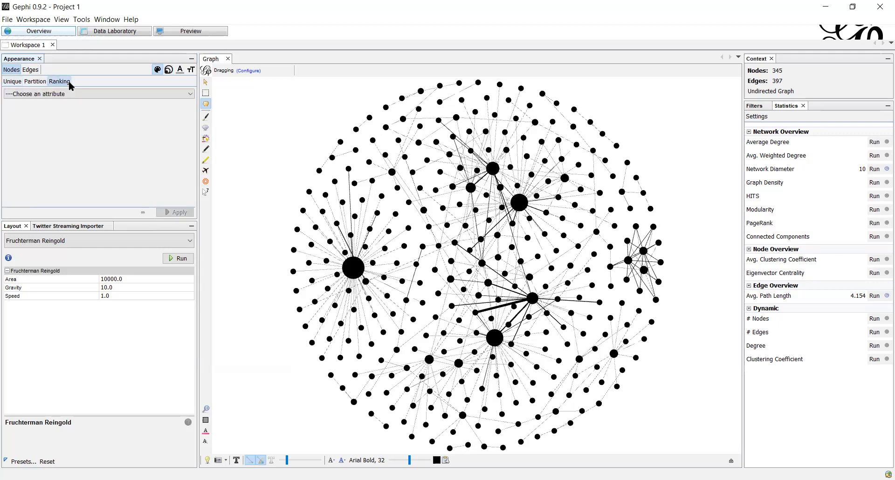
left_click(81, 95)
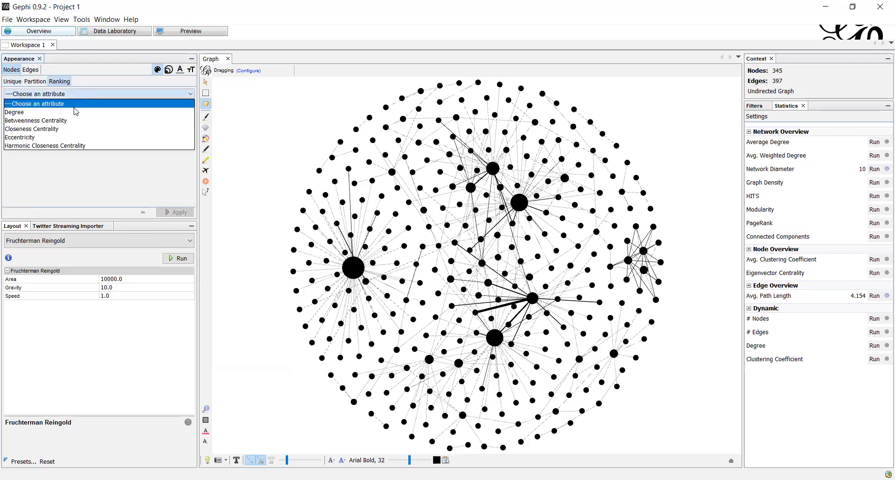
left_click(76, 114)
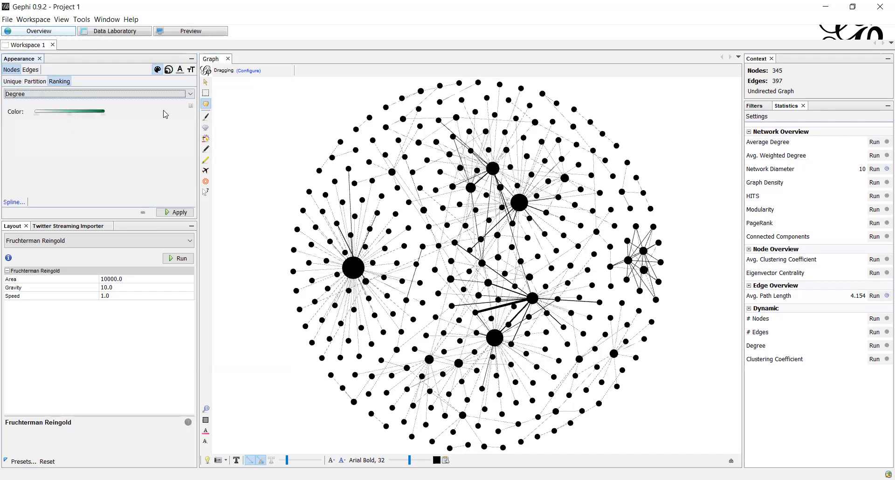
left_click(191, 107)
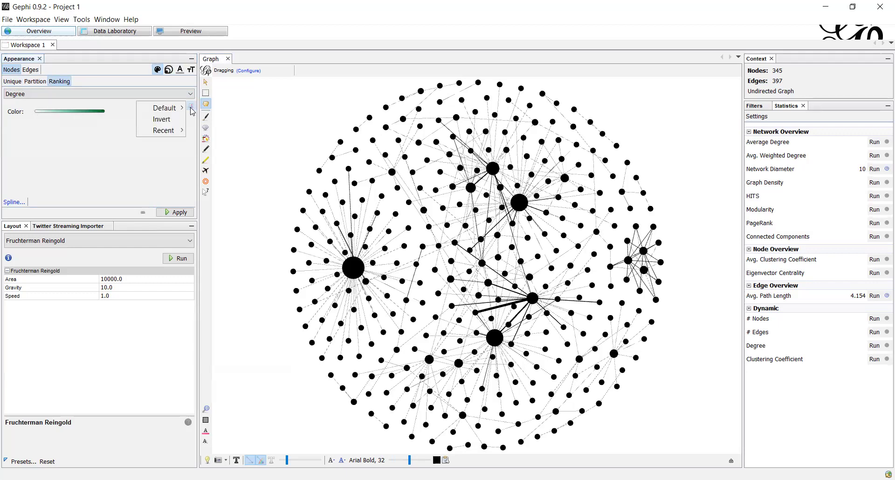
mouse_move(175, 130)
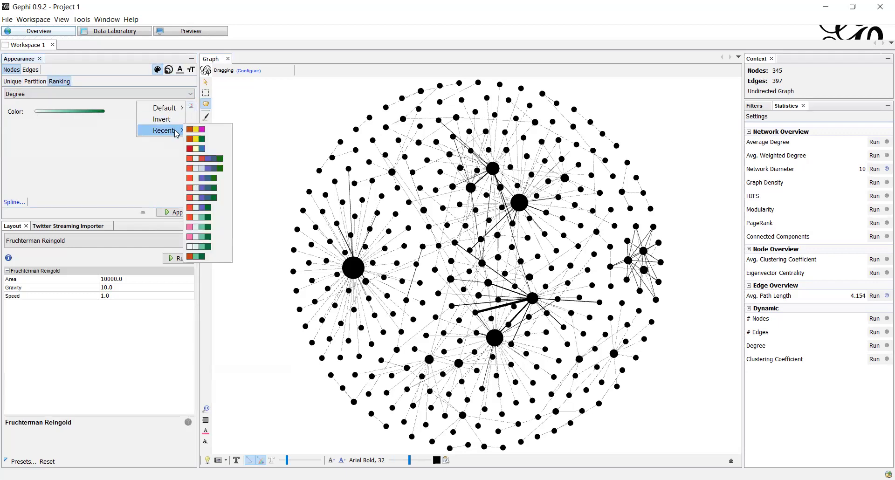
left_click(200, 133)
left_click(169, 214)
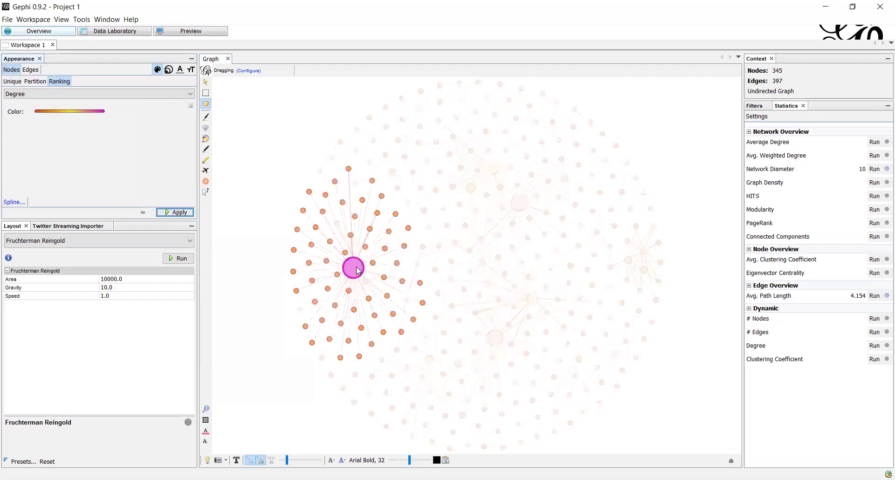
Move the three largest hub nodes out of the circular cluster to its upper-left, upper-right and lower-right sides
left_click_drag(357, 270, 252, 163)
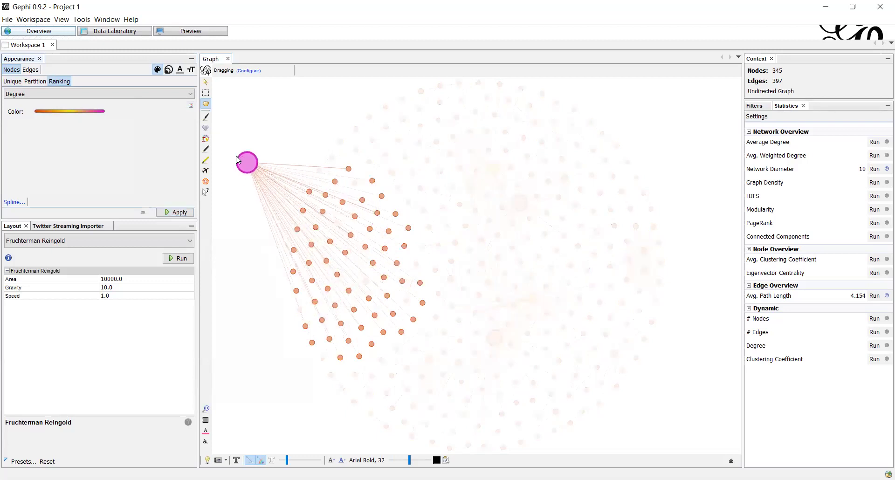
left_click_drag(526, 203, 708, 119)
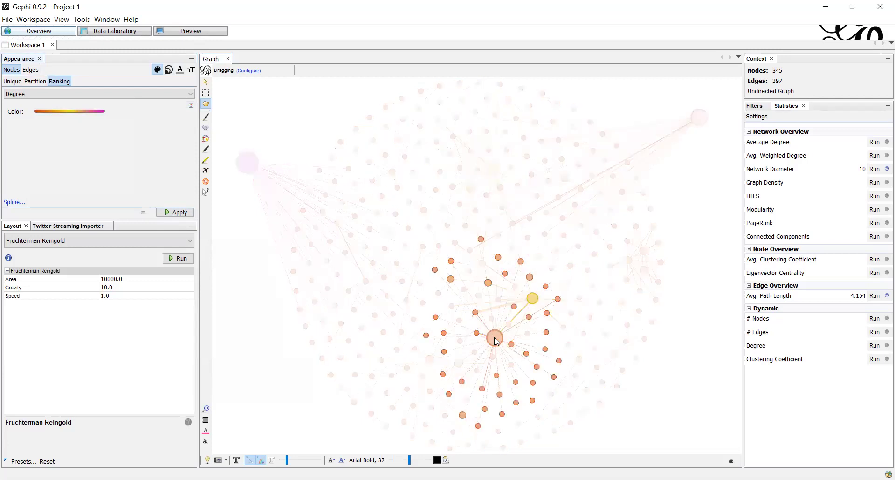
left_click_drag(548, 346, 728, 427)
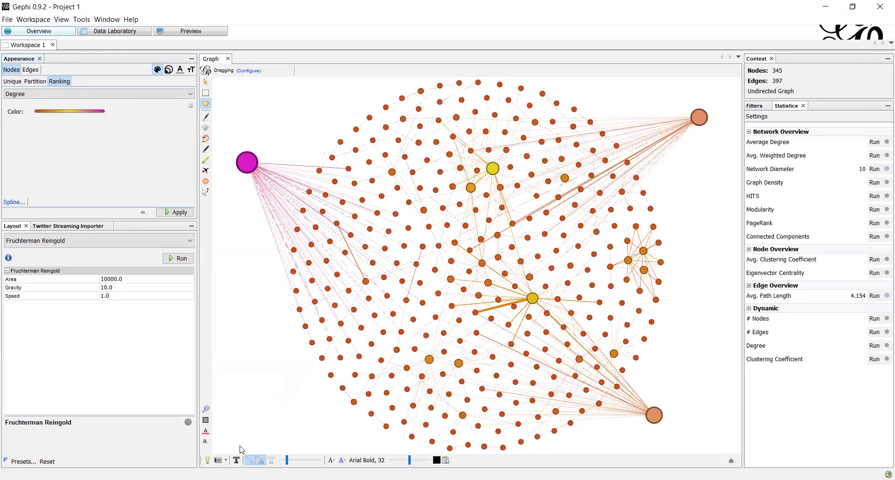
Show the node labels, set their size mode to Node size, and move the SKGov node out to the lower-left of the cluster
left_click(236, 460)
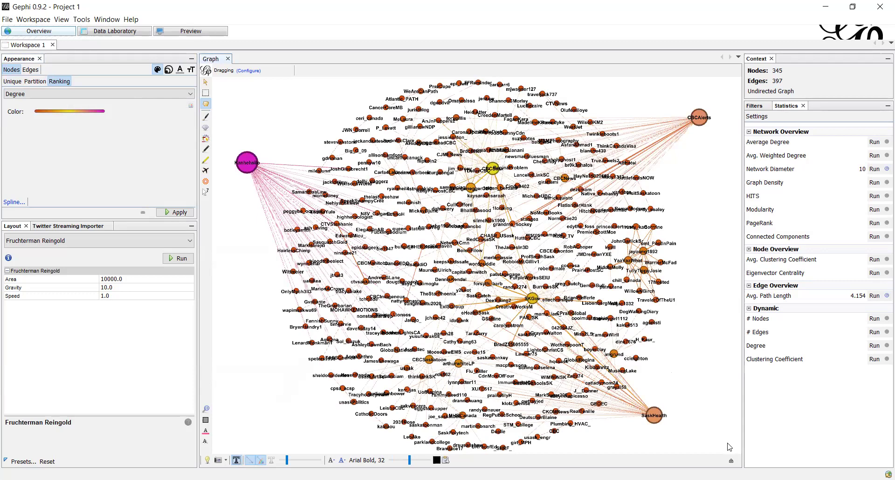
left_click(731, 461)
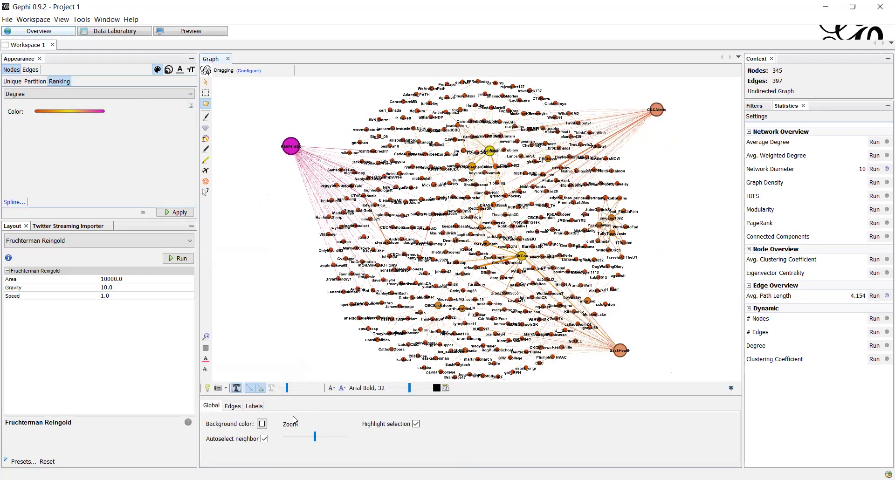
left_click(255, 406)
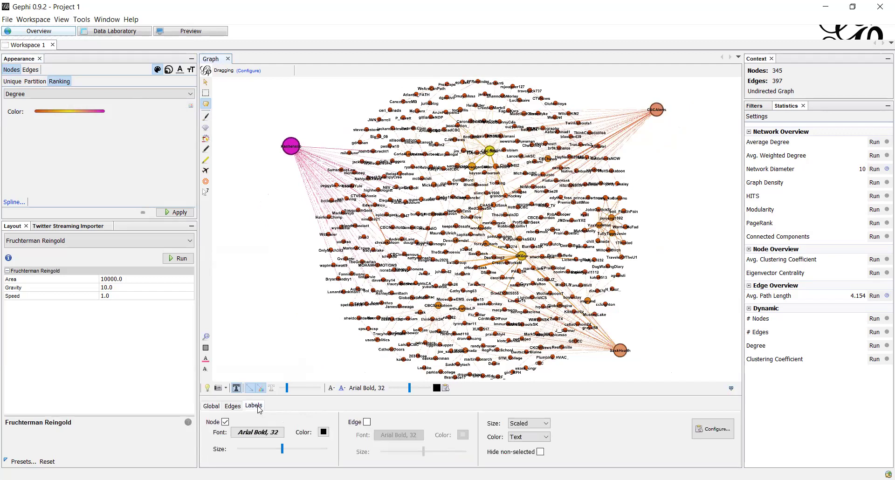
left_click(546, 423)
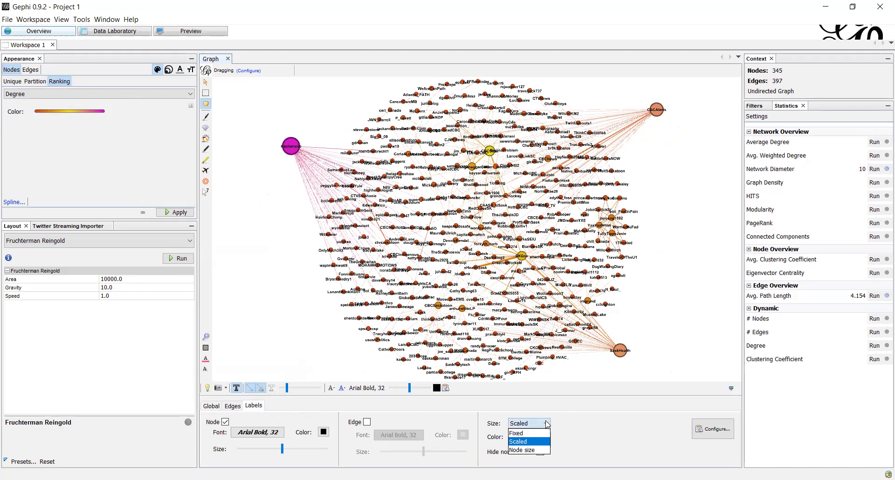
left_click(541, 450)
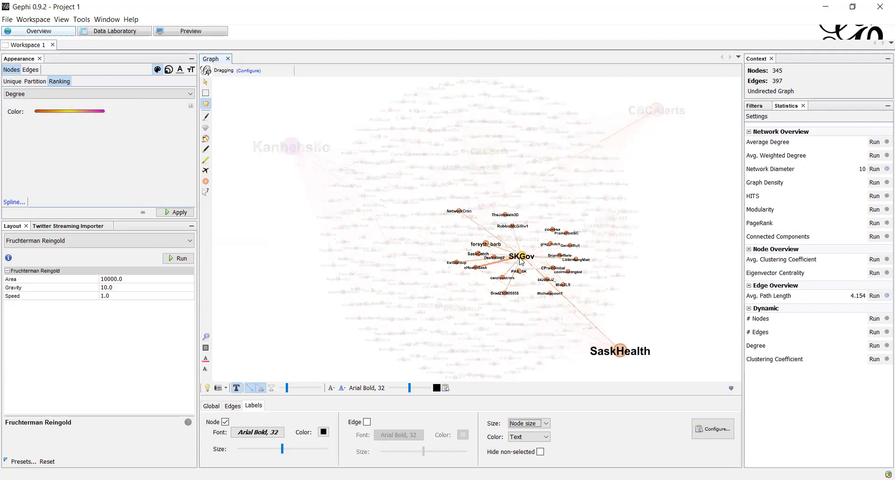
left_click_drag(522, 260, 248, 308)
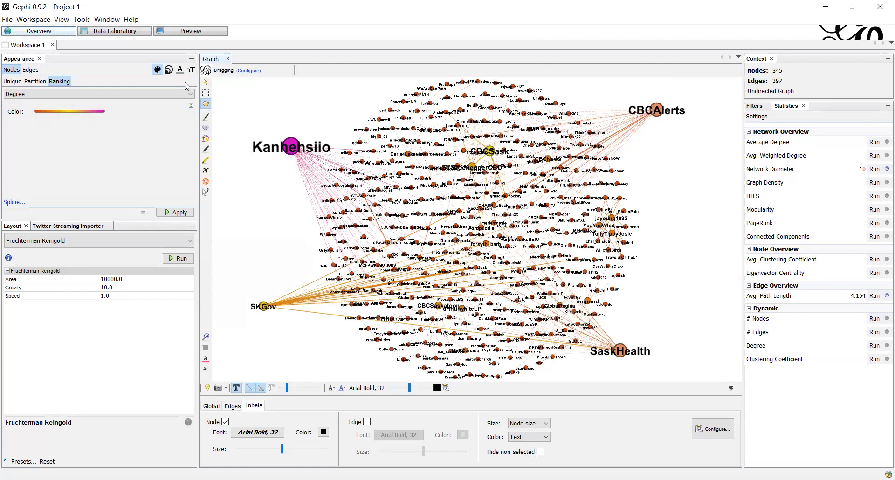
Browse the list of available plugins in the Plugins dialog and close it without installing anything
left_click(86, 20)
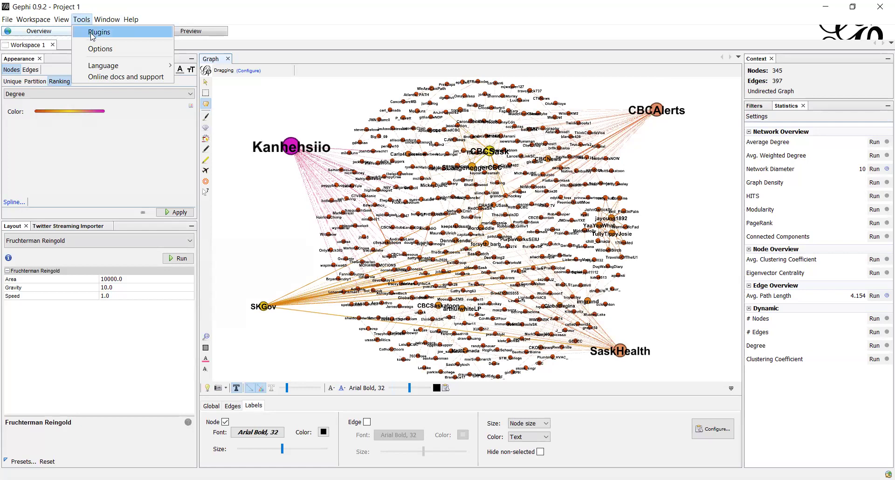
left_click(92, 33)
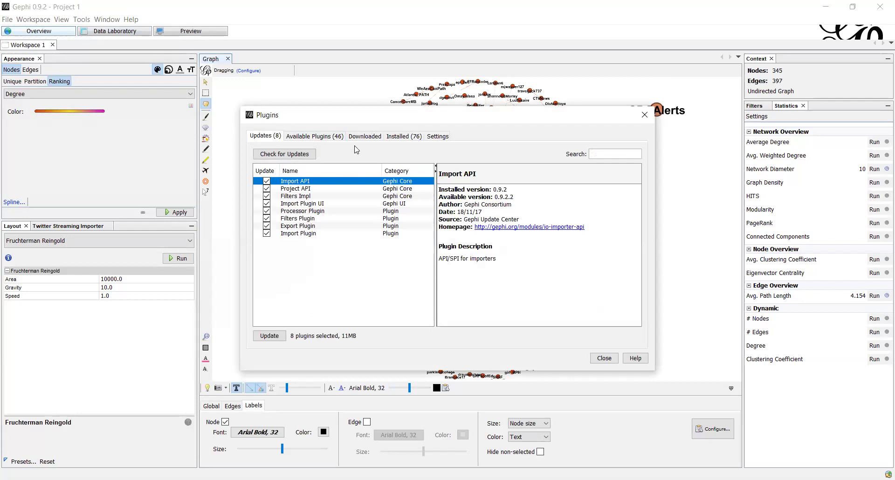
left_click(322, 137)
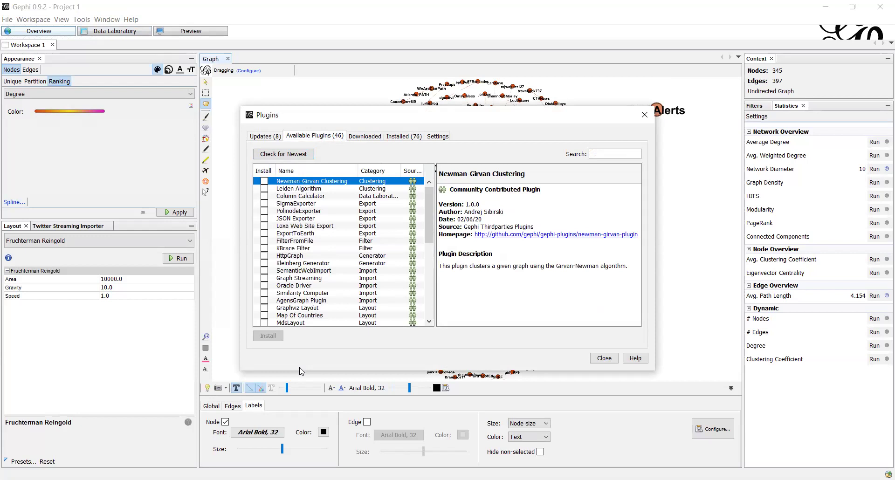
left_click(428, 285)
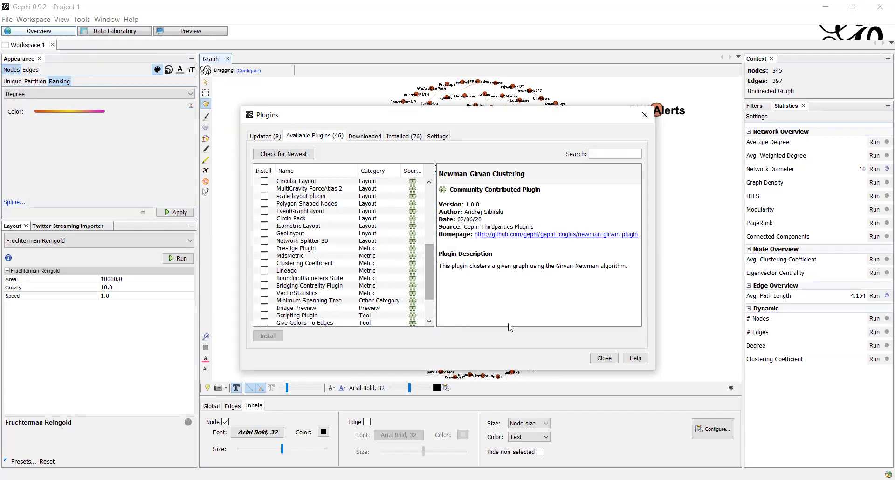
left_click(604, 360)
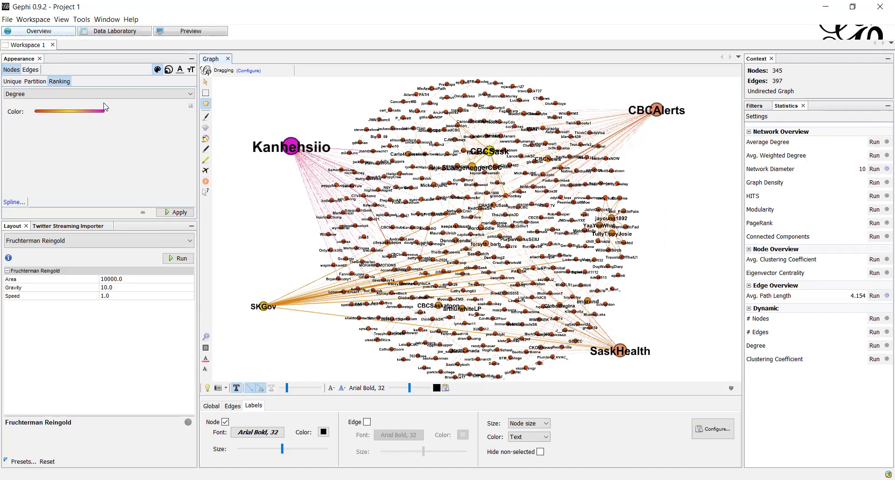
Show the Twitter Streaming Importer and check the graph's screenshot options
left_click(66, 228)
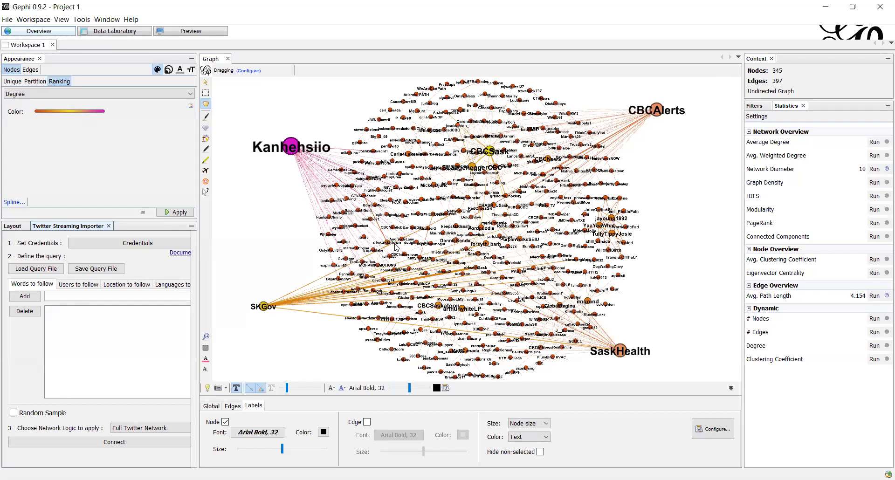
left_click(225, 388)
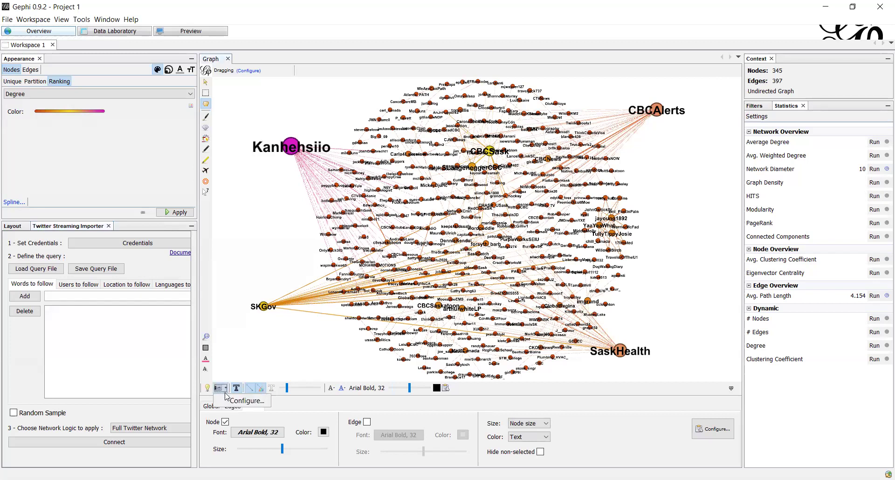
left_click(219, 389)
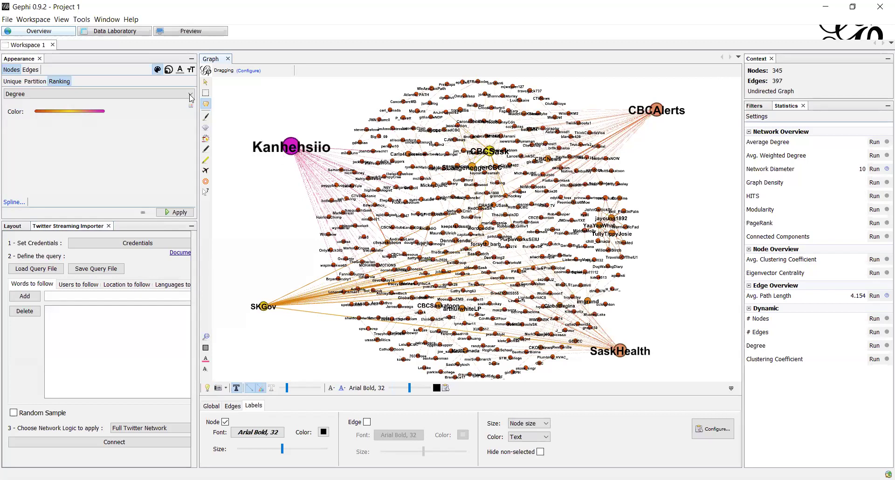
Export the full nodes table from the Data Laboratory as the spreadsheet file "GephiFileforAss3 .csv"
left_click(118, 33)
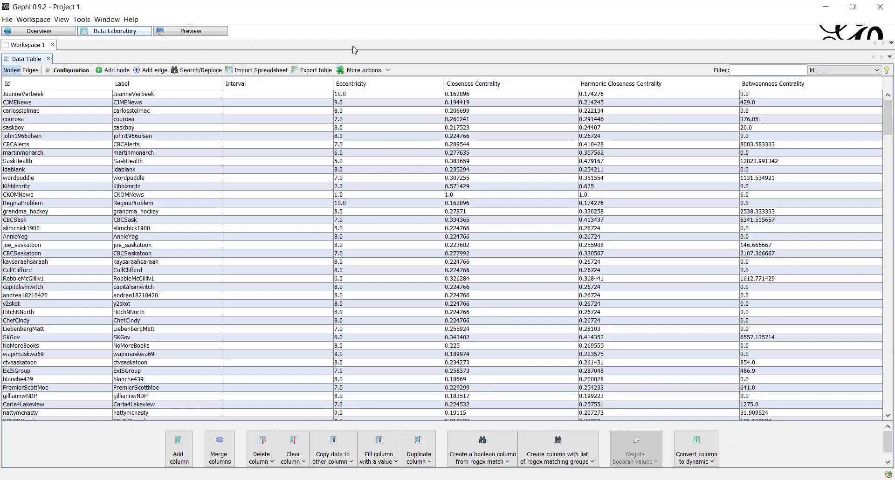
left_click(312, 71)
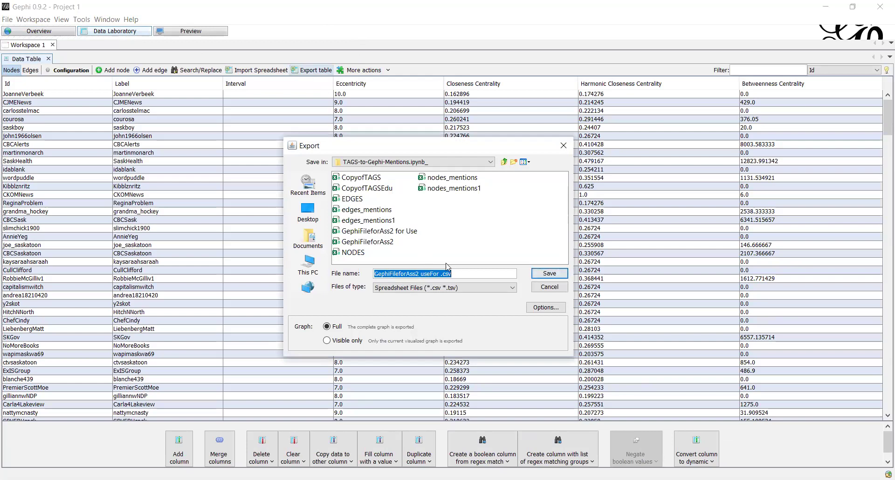
left_click(424, 275)
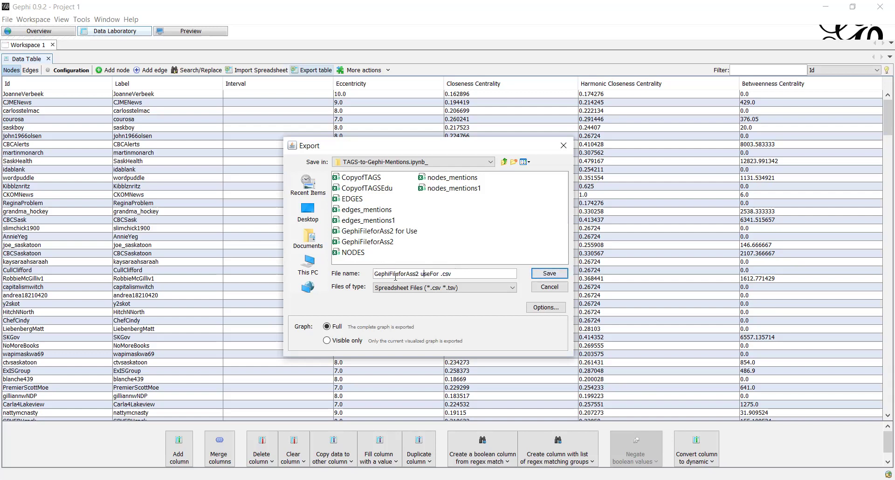
left_click(437, 274)
key("BackSpace")
key("BackSpace")
key("BackSpace")
key("BackSpace")
key("BackSpace")
key("Delete")
key("BackSpace")
key("BackSpace")
type("3")
left_click(548, 274)
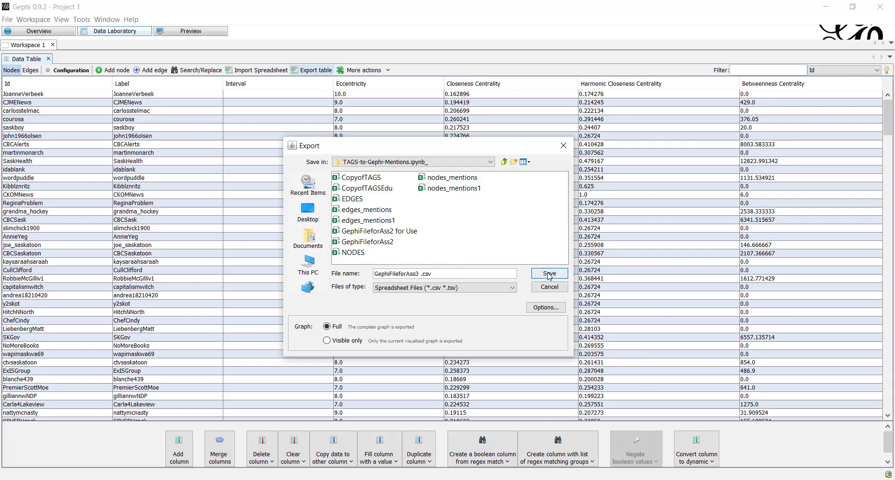